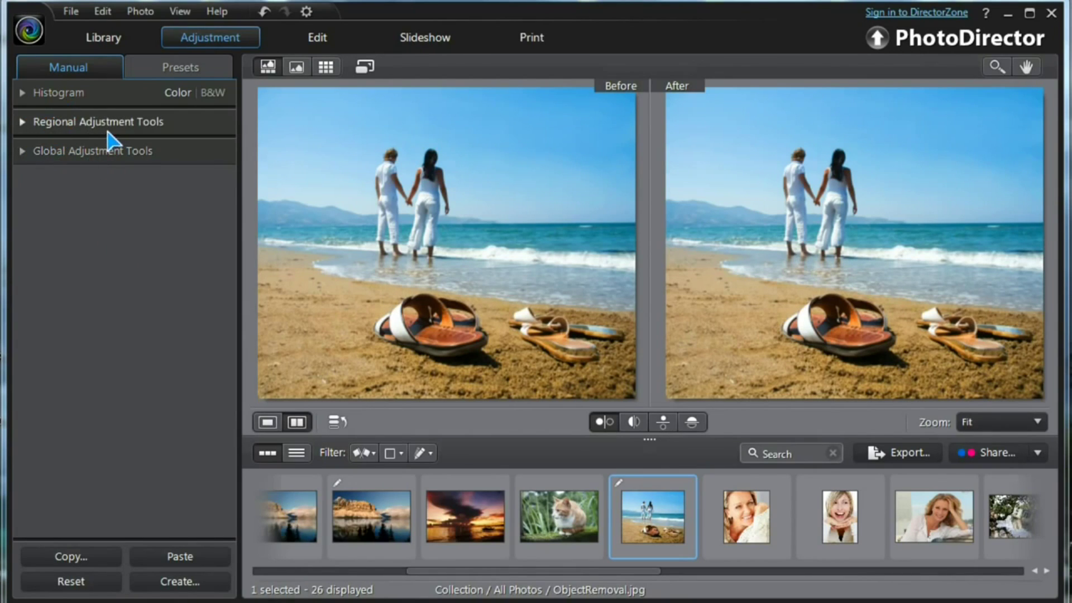
Expand the Global Adjustment Tools list for ObjectRemoval.jpg in the Adjustment module
click(22, 151)
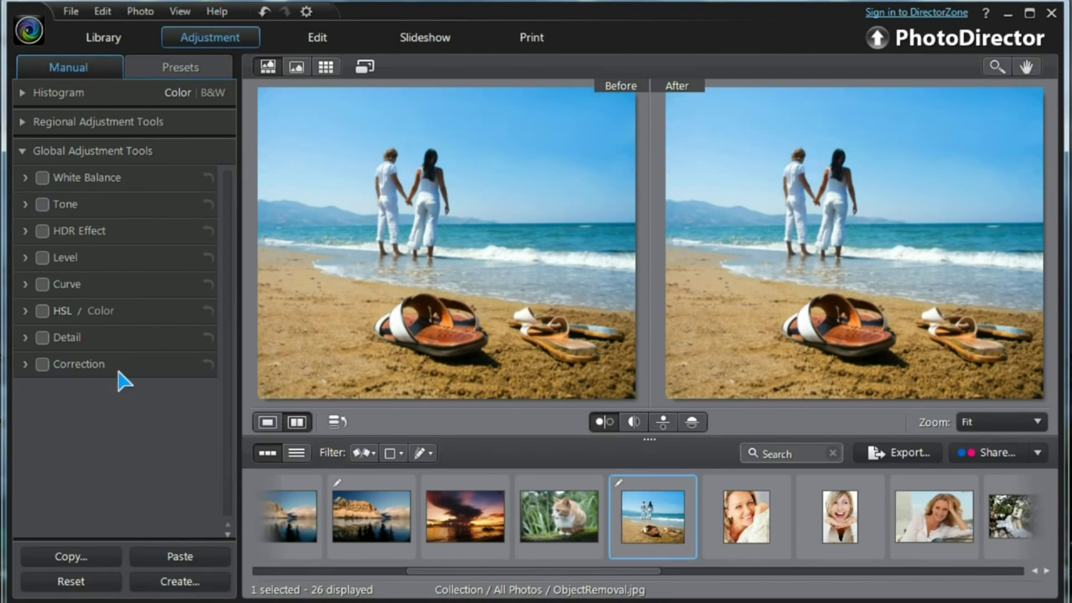
Enable White Balance and raise its Temperature to 36 to warm the beach photo
click(25, 178)
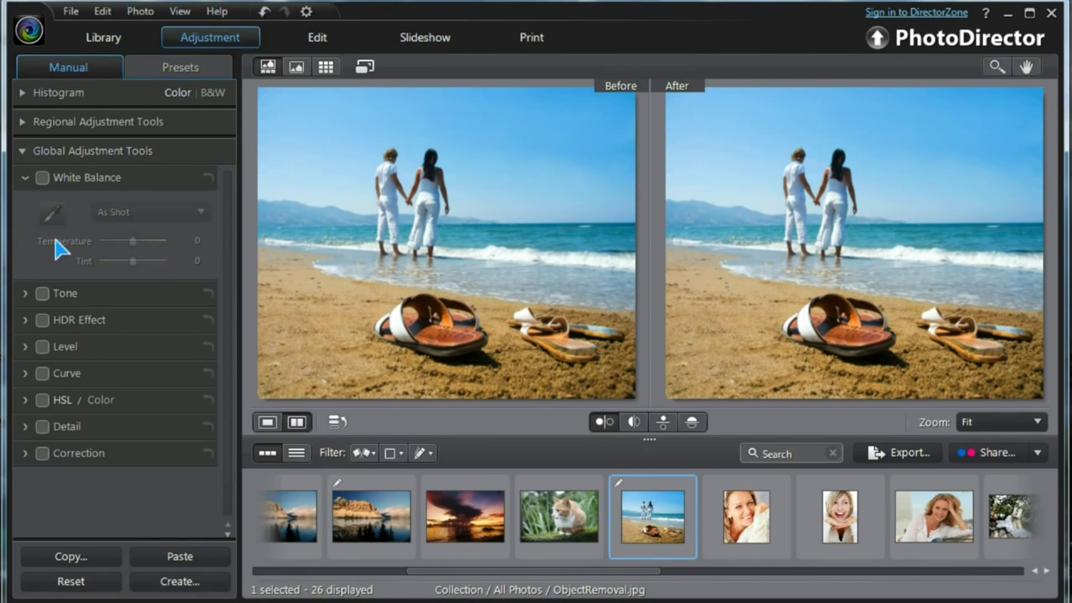
click(43, 178)
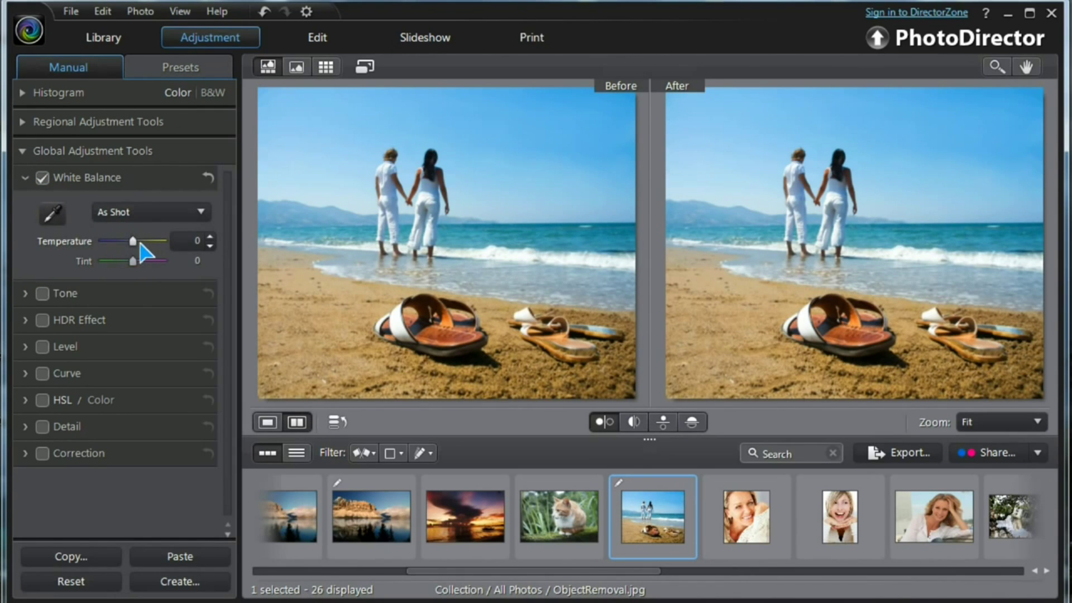
drag(134, 241, 142, 241)
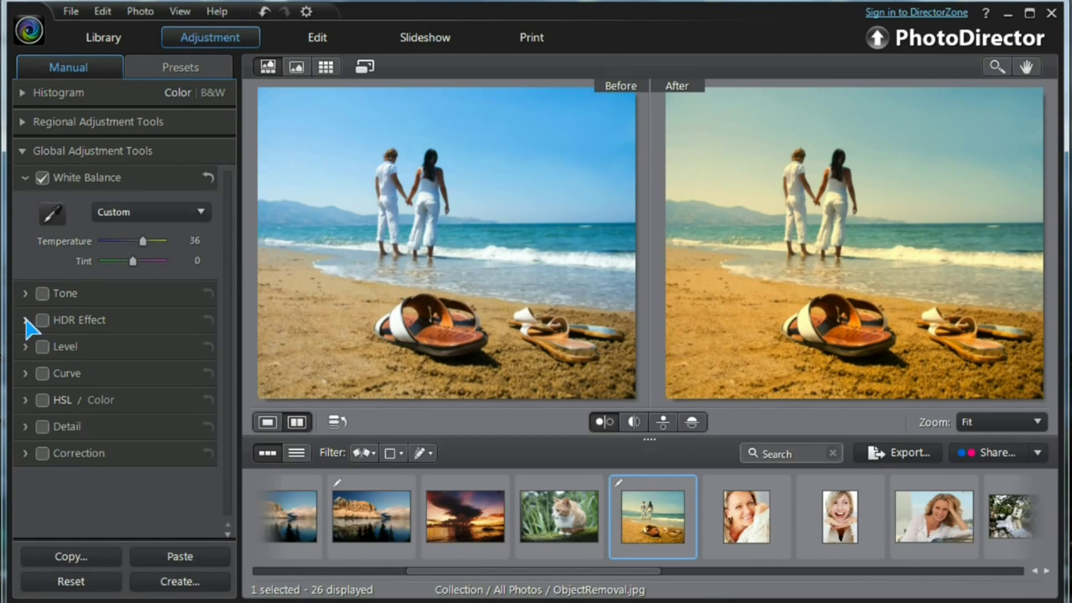
click(25, 319)
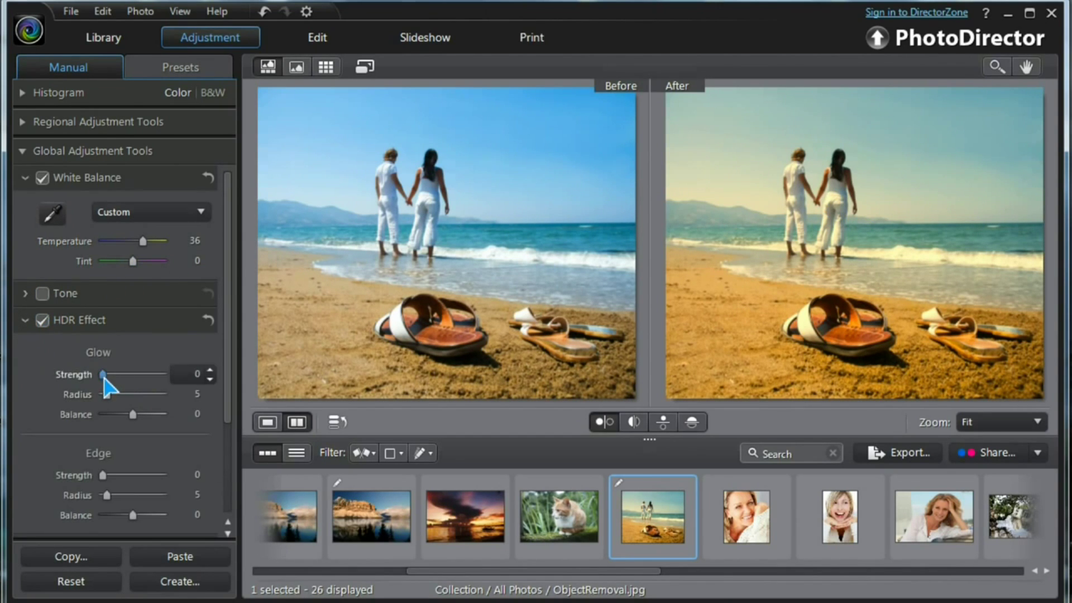
Set the HDR Effect Glow Strength to 26 and Radius to 14
drag(103, 374, 118, 395)
drag(102, 475, 120, 475)
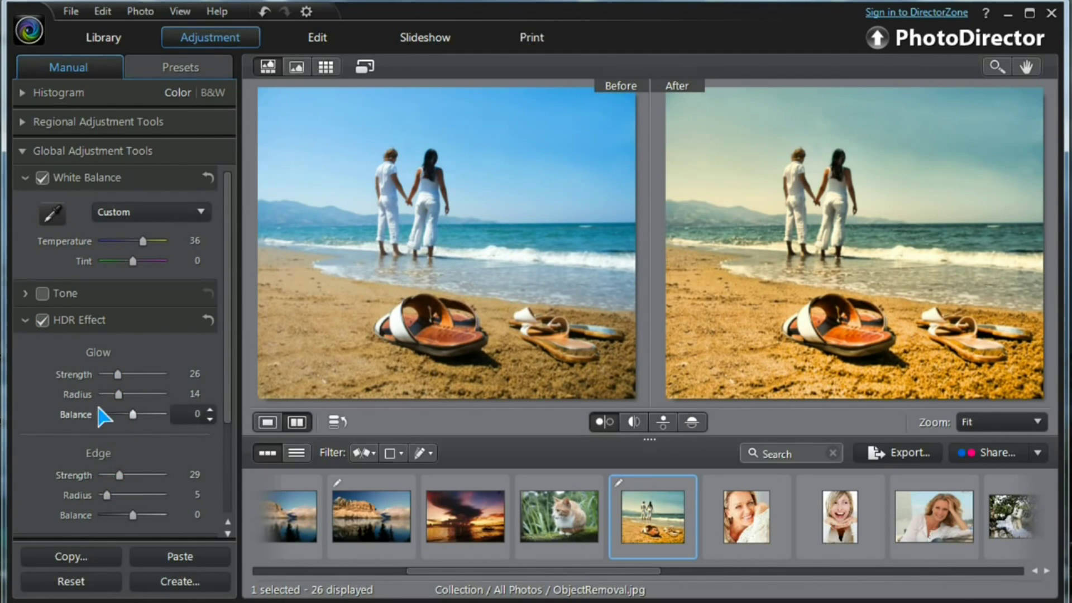
click(26, 320)
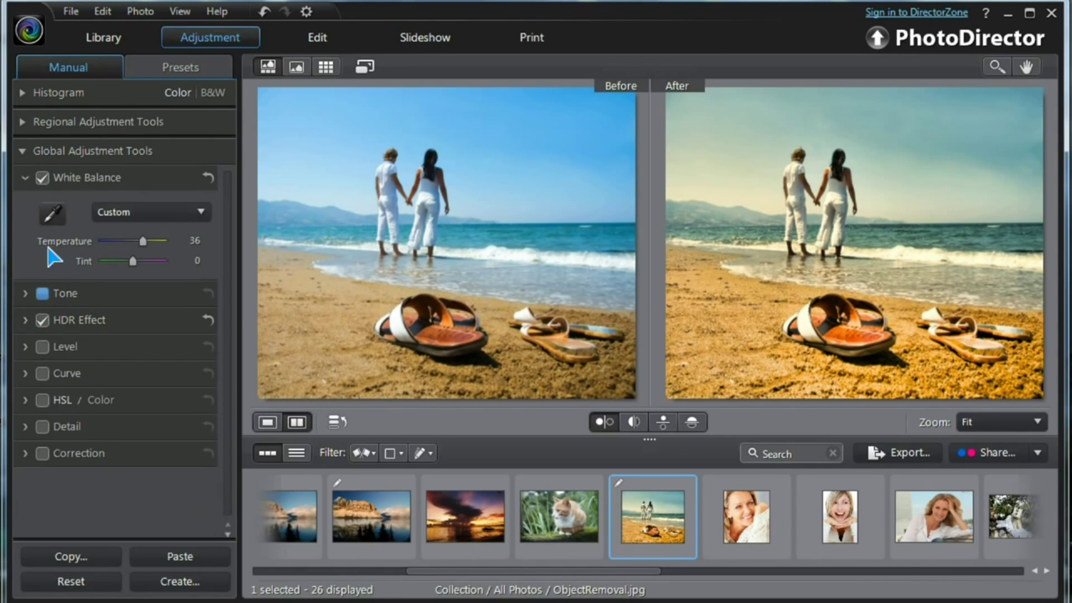
Toggle White Balance and HDR off and back on to compare against the original
click(25, 177)
click(42, 230)
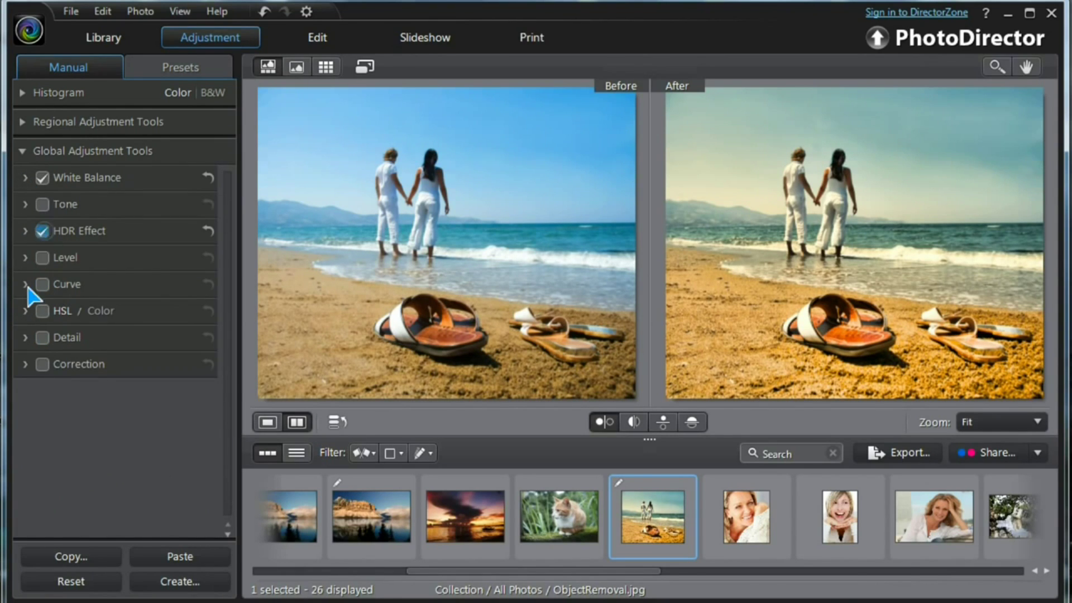
click(42, 177)
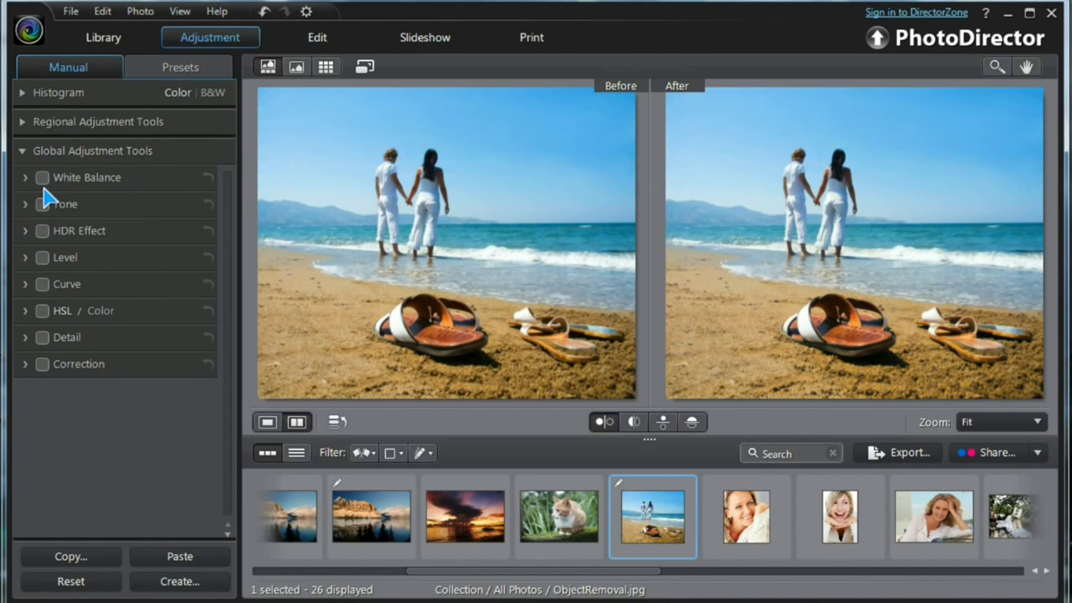
click(42, 178)
click(42, 231)
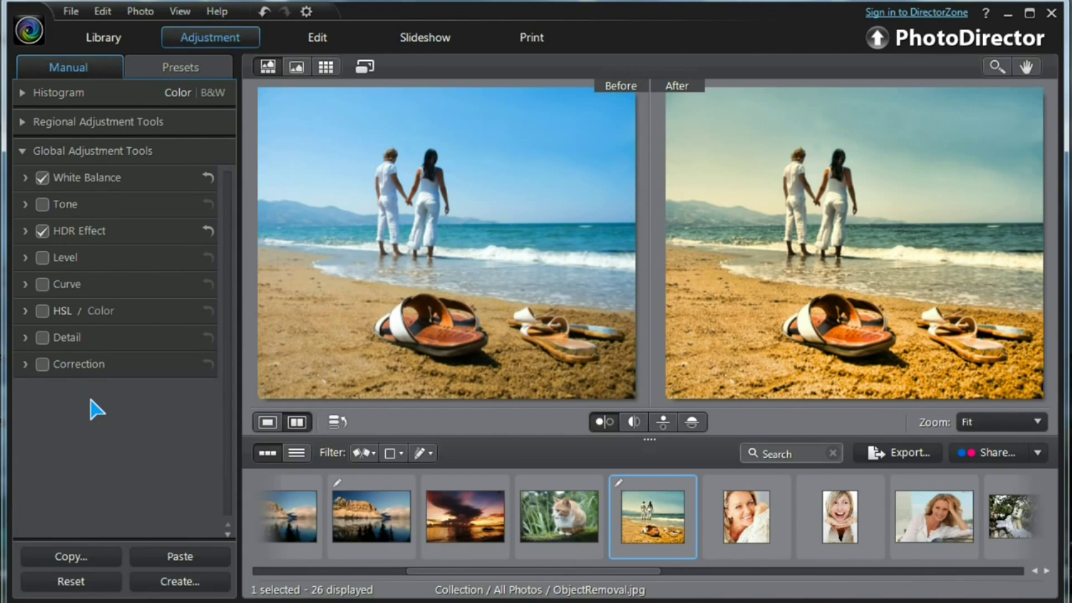
click(23, 151)
Open Lake.jpg, choose the Adjustment Brush with a new mask, and set brush Size to 14
click(22, 123)
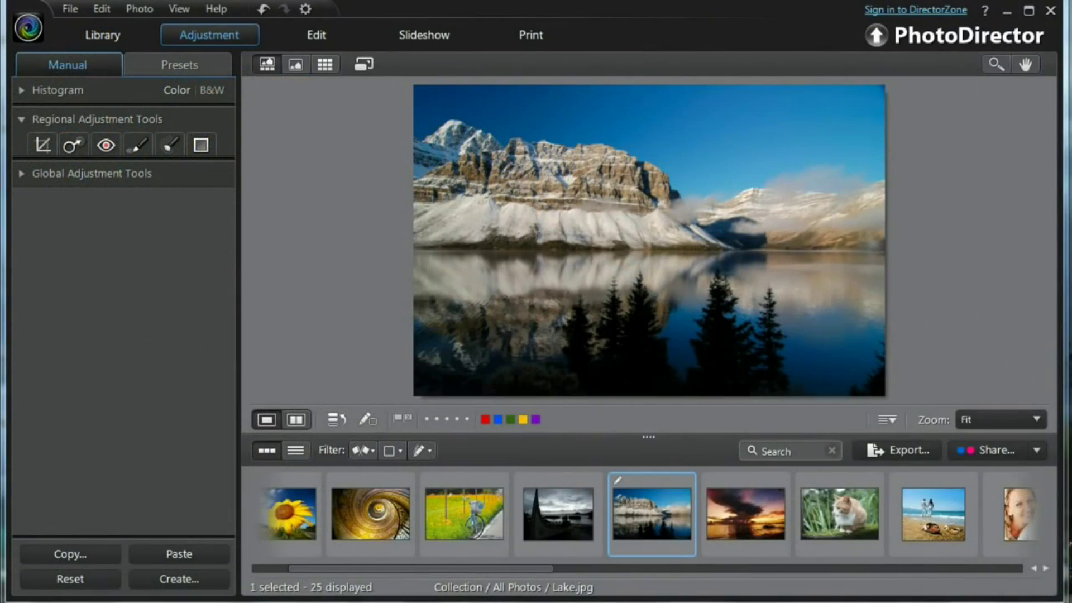
click(77, 137)
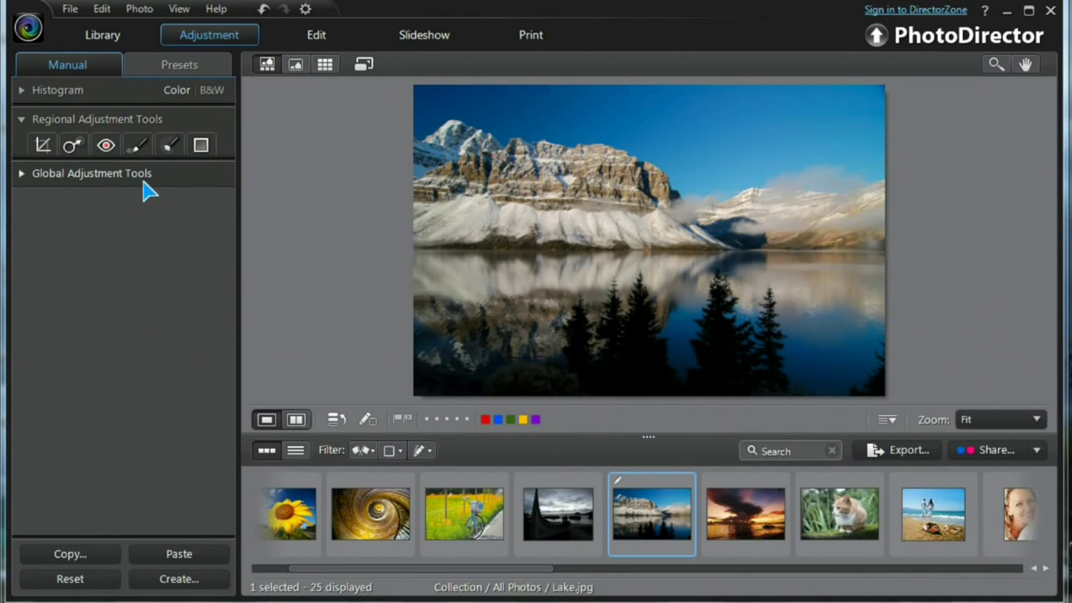
click(168, 146)
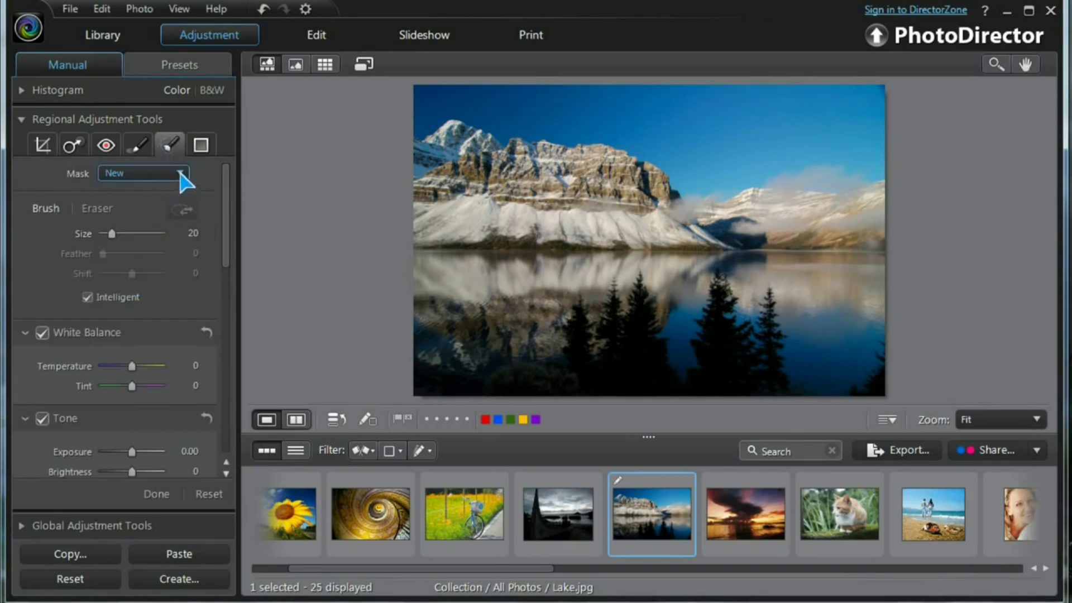
click(182, 174)
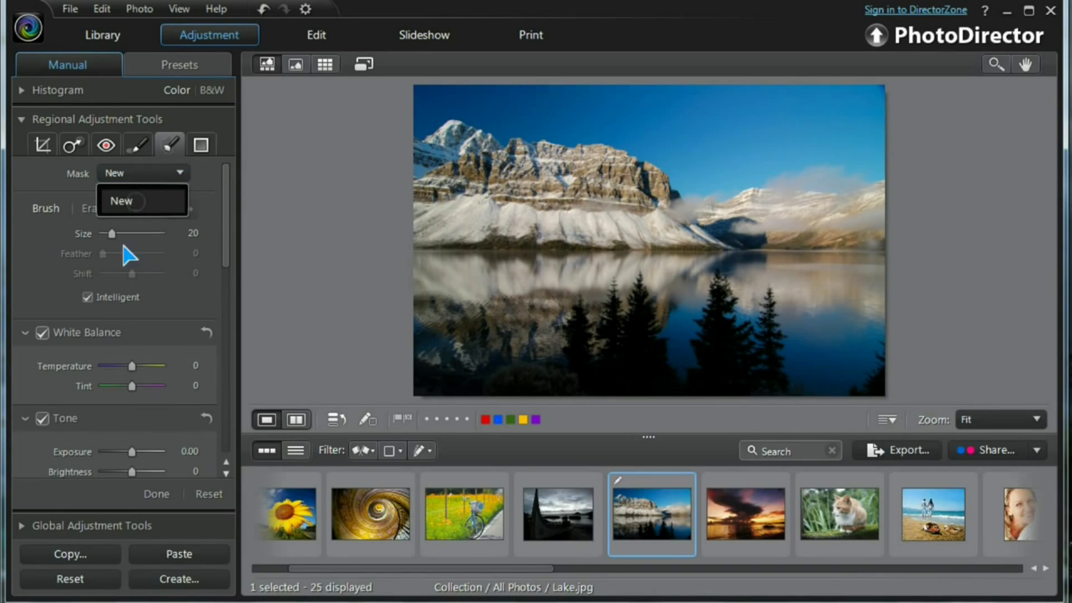
click(92, 300)
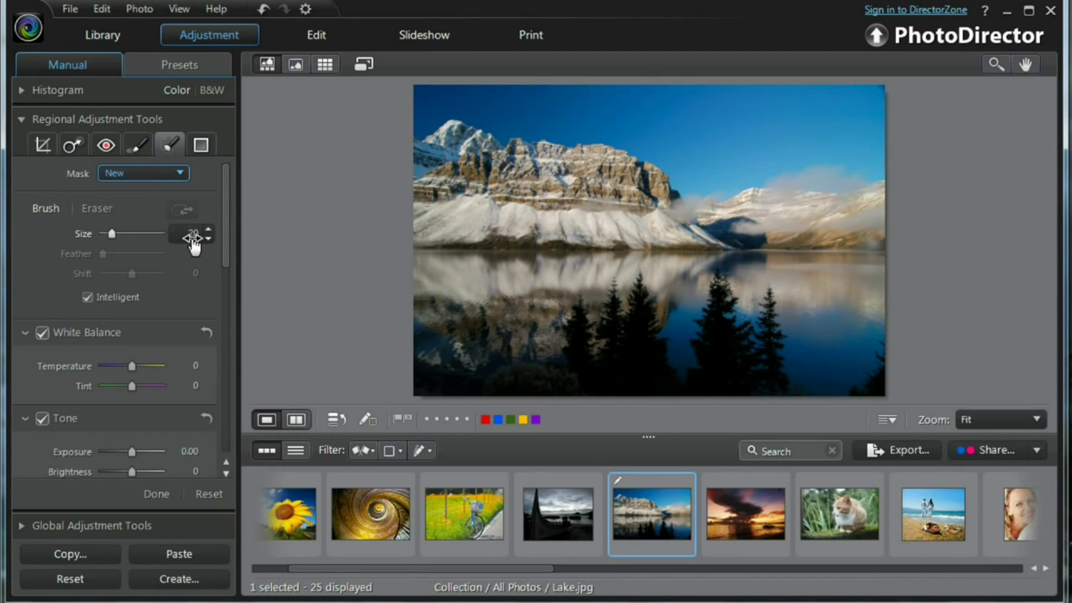
drag(193, 240, 110, 234)
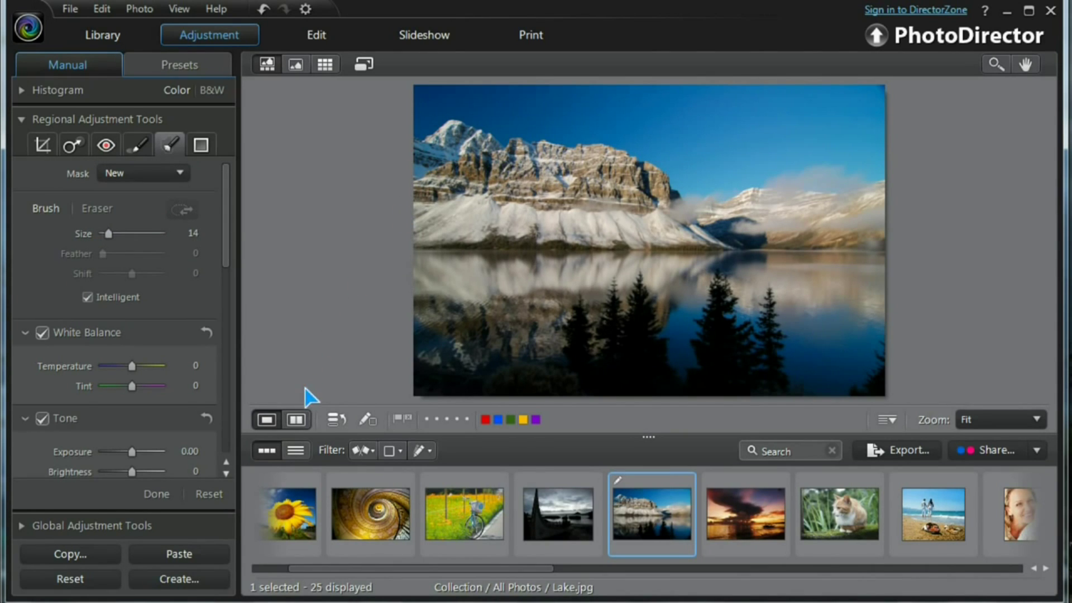
Show before and after side by side and paint the brush mask across the mountain cliffs
click(297, 421)
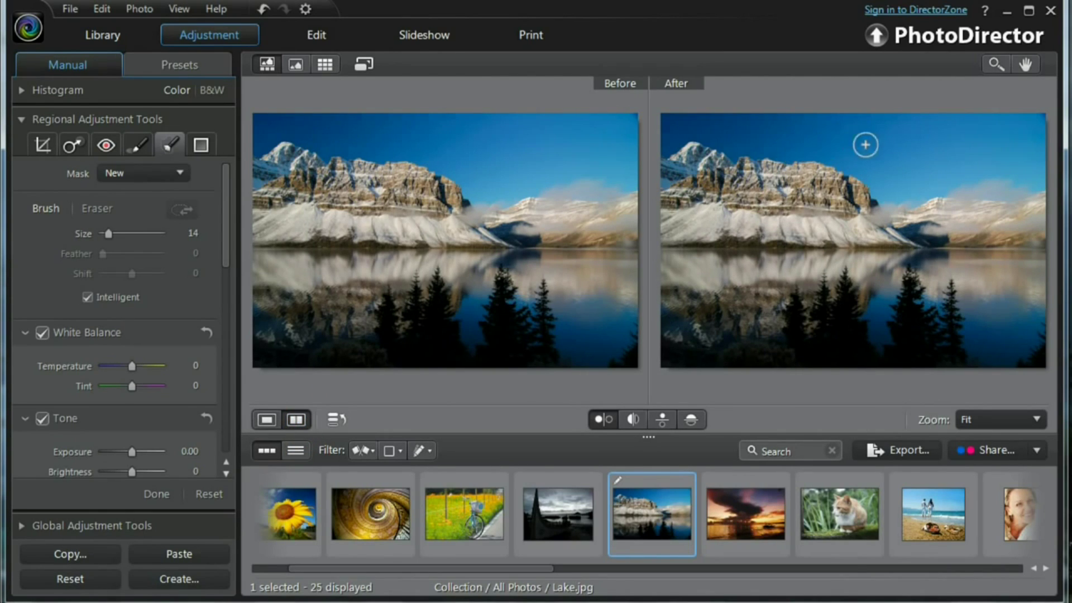
click(841, 135)
mouse_move(664, 221)
mouse_down()
mouse_move(686, 168)
mouse_move(709, 162)
mouse_move(714, 180)
mouse_up()
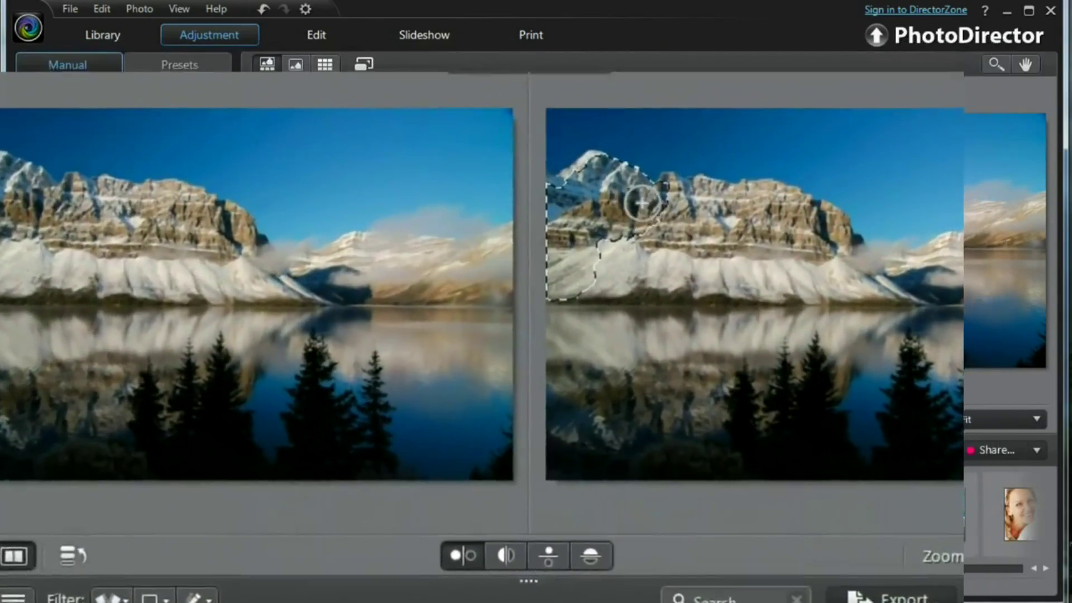
mouse_move(641, 202)
mouse_down()
mouse_move(771, 235)
mouse_move(856, 284)
mouse_up()
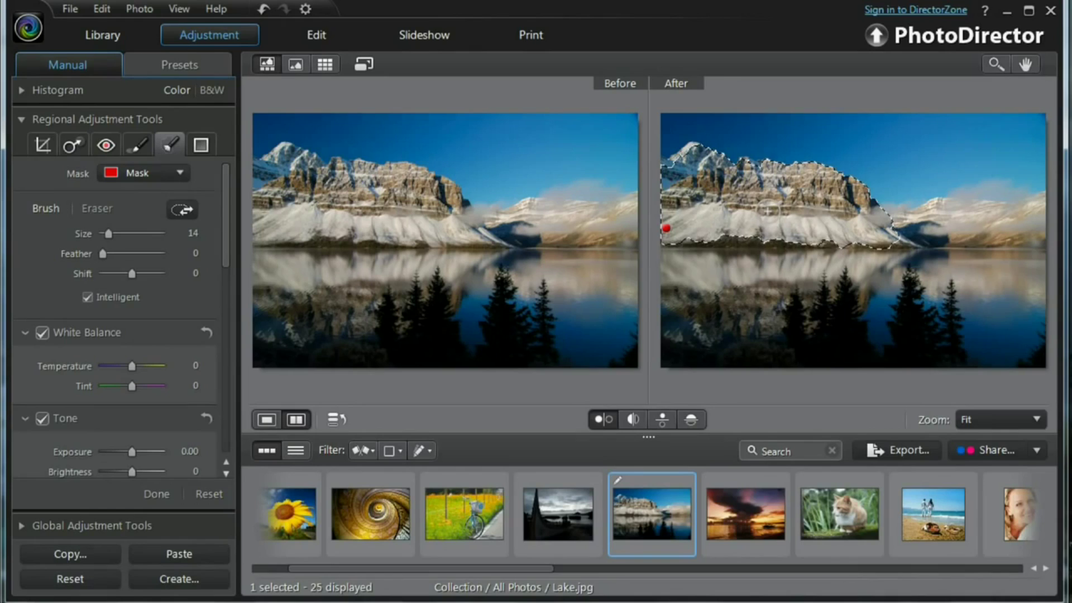
click(430, 238)
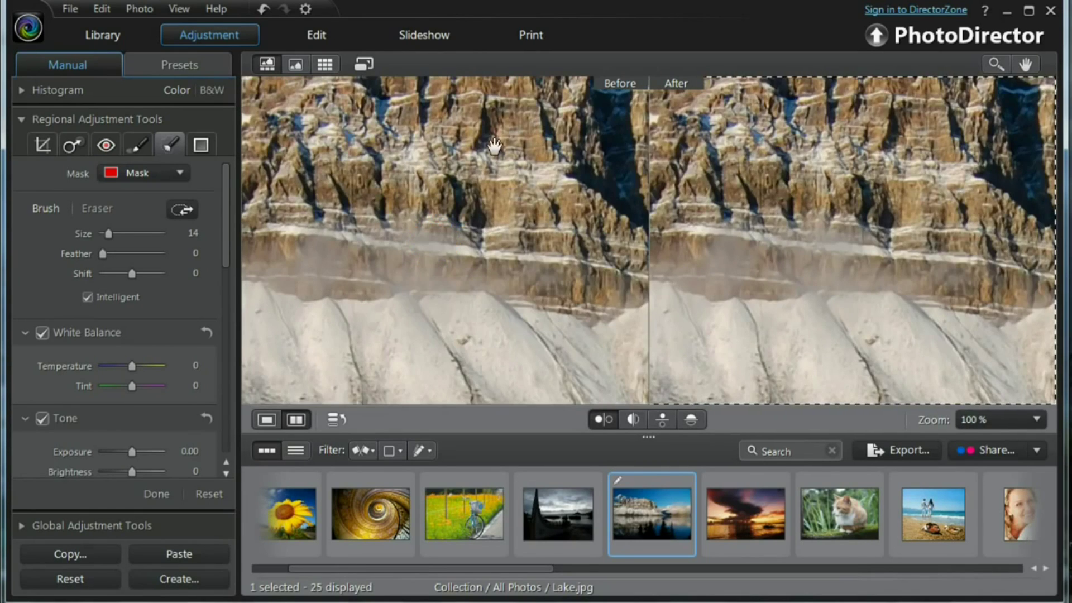
drag(494, 145, 435, 301)
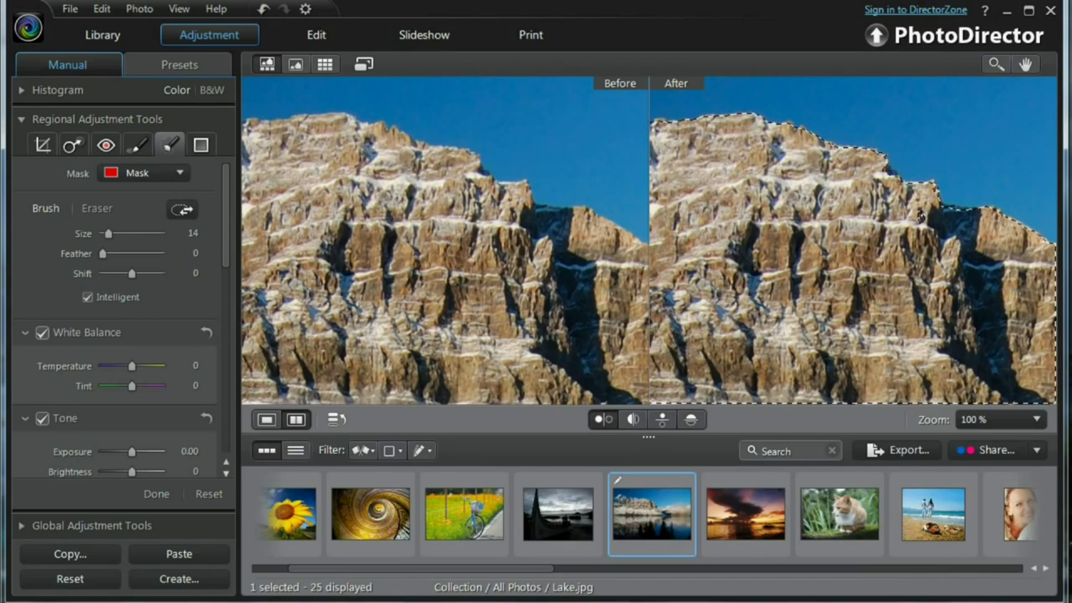
drag(428, 194, 477, 258)
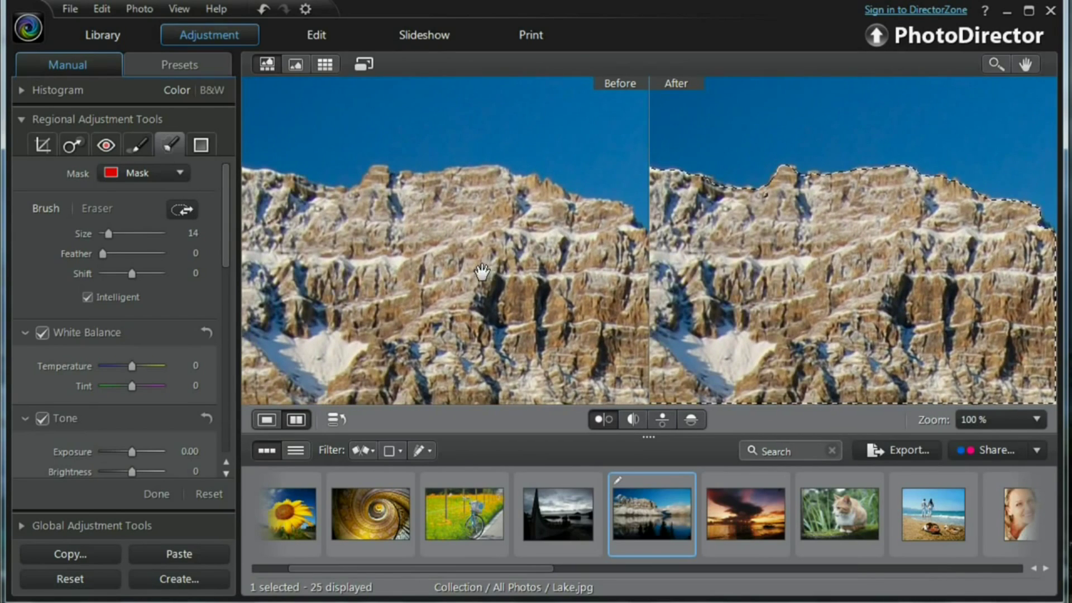
Give the brushed mountain Temperature 23, Tint 14 and Sharpness Amount 43
click(424, 255)
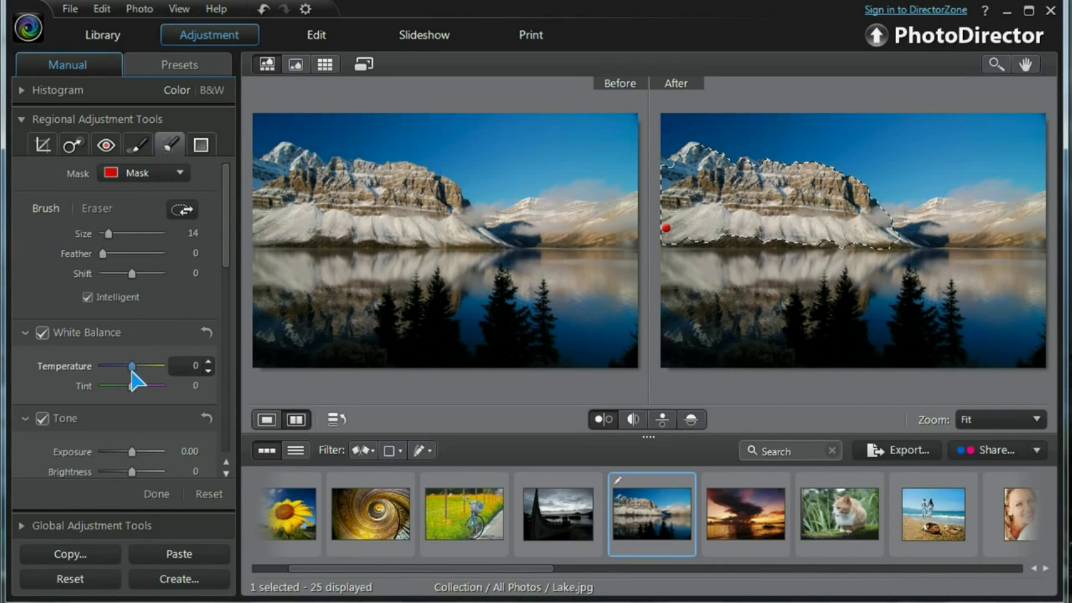
drag(131, 370, 143, 375)
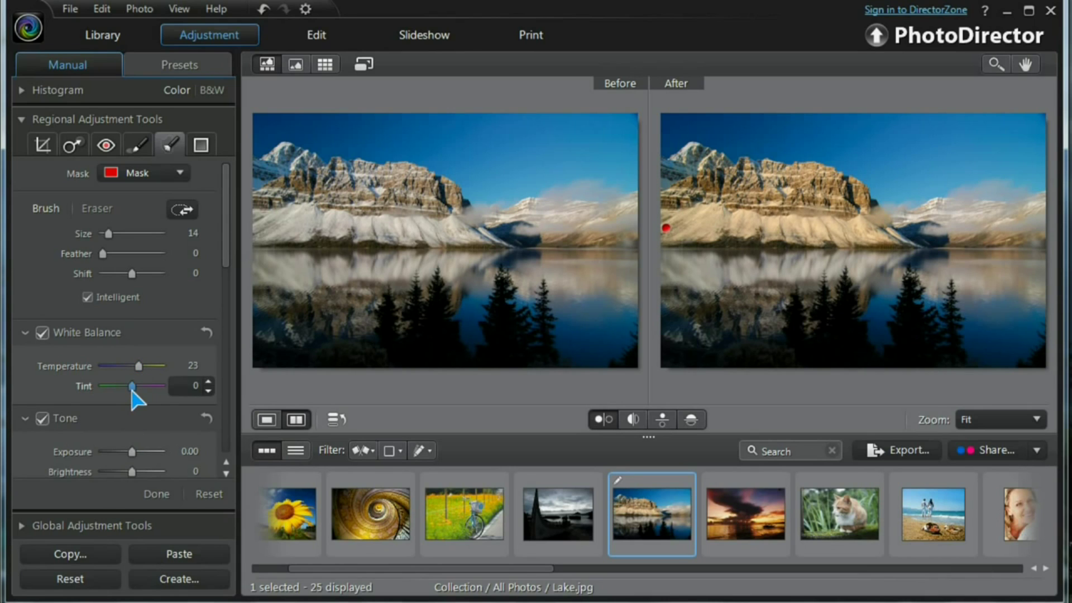
click(132, 389)
click(142, 389)
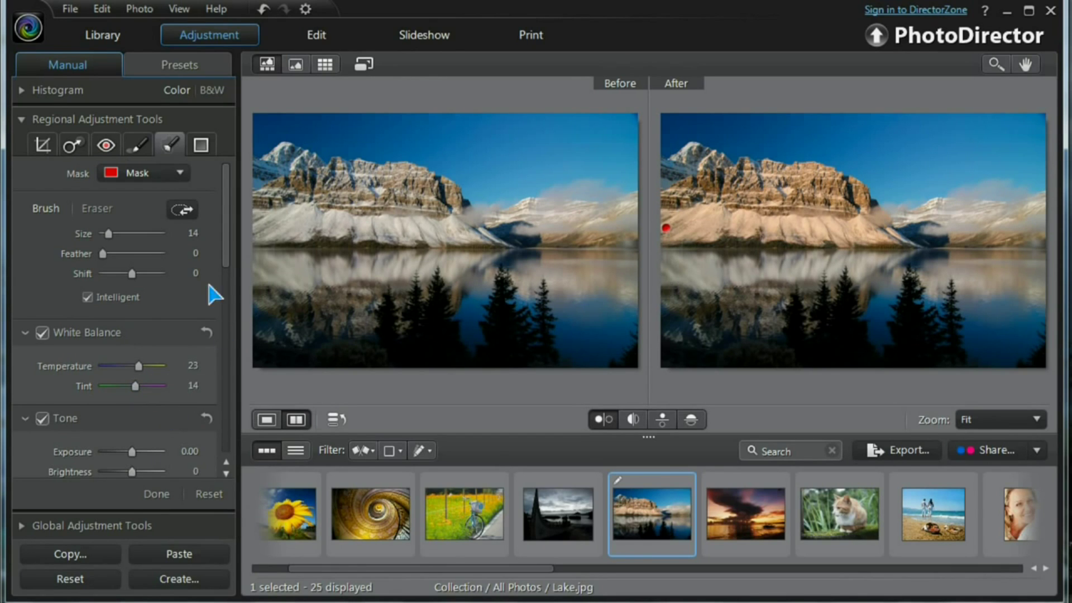
drag(230, 250, 258, 432)
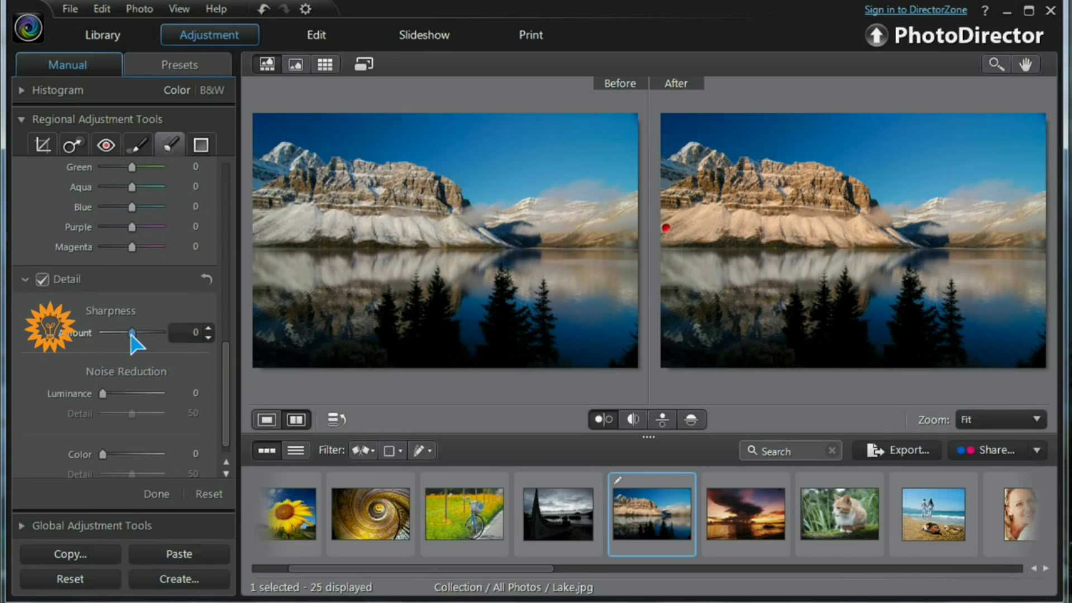
drag(132, 333, 150, 353)
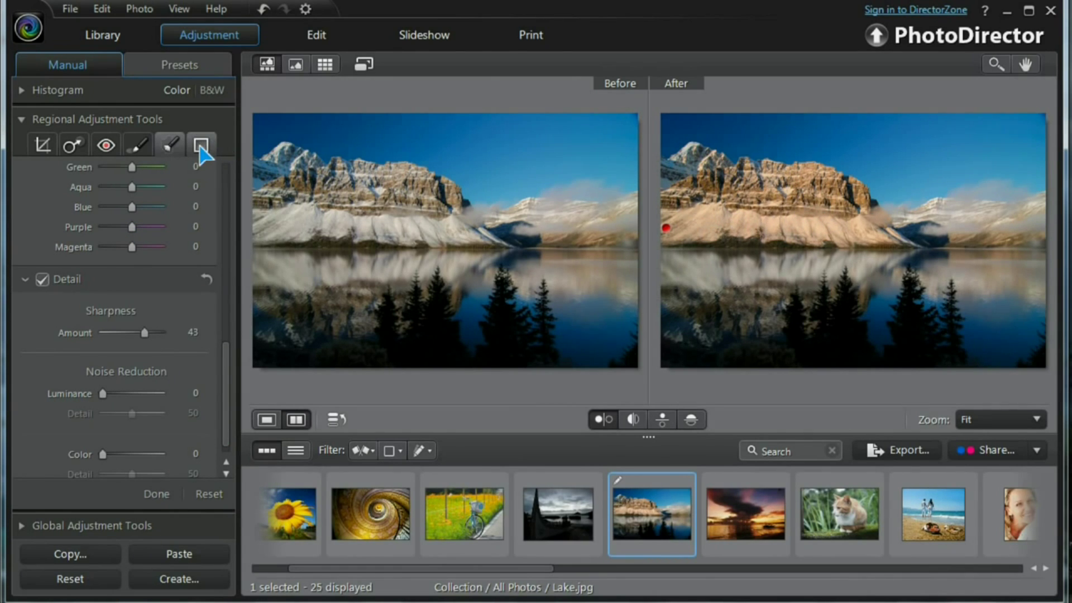
click(201, 147)
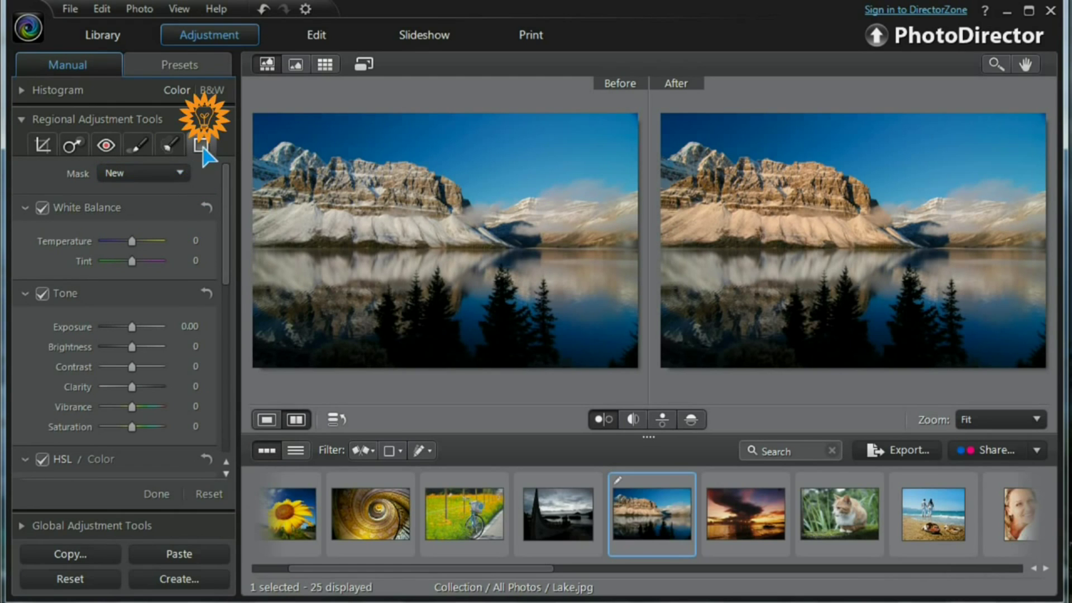
Add a new gradient mask from the top edge downward with Temperature 26 and Tint 17
click(182, 173)
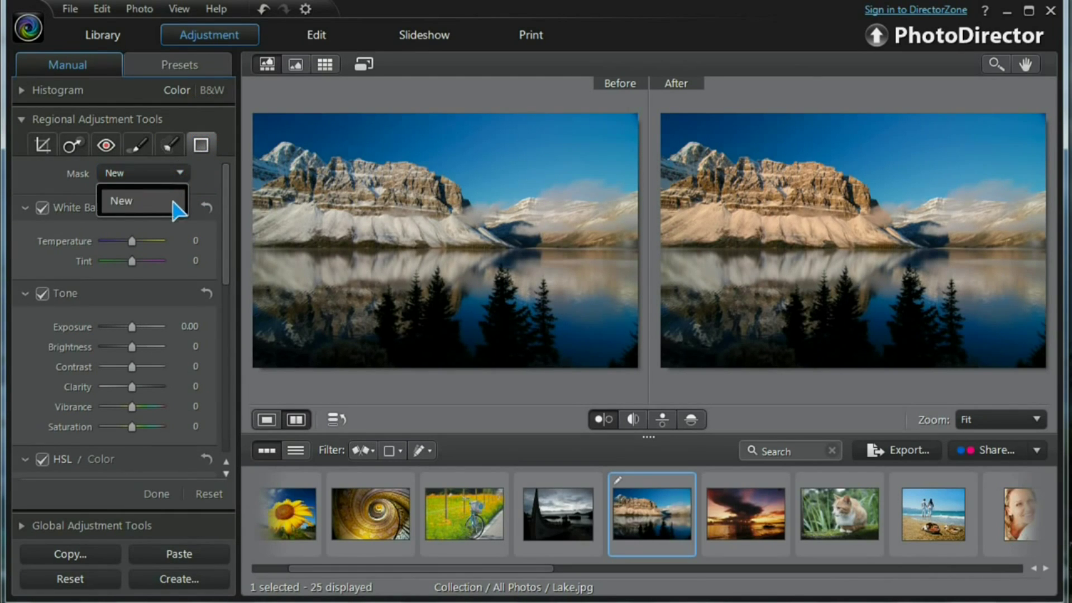
click(144, 262)
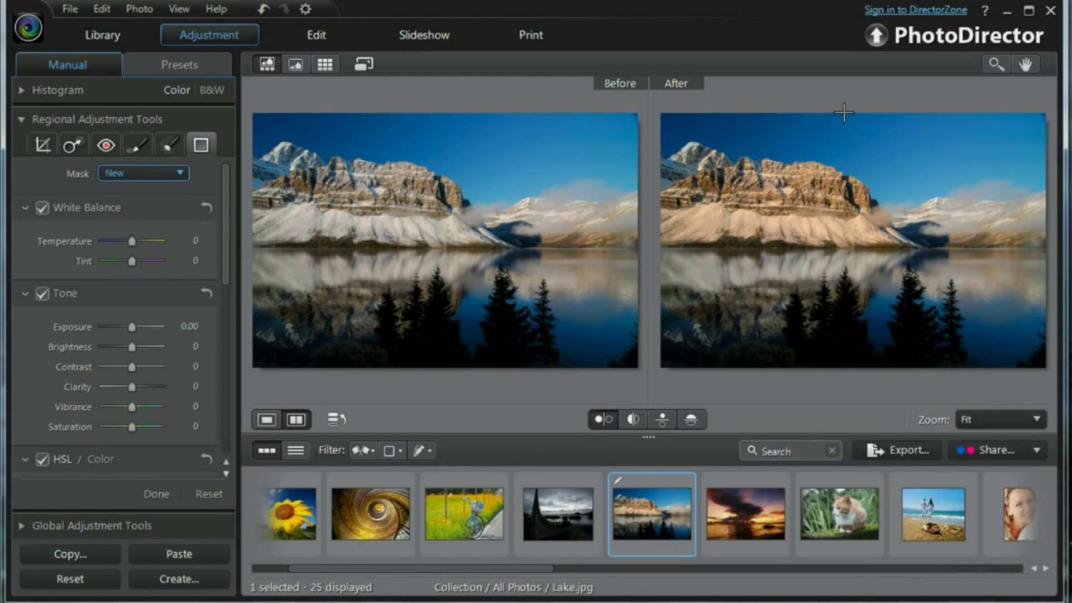
drag(843, 112, 849, 341)
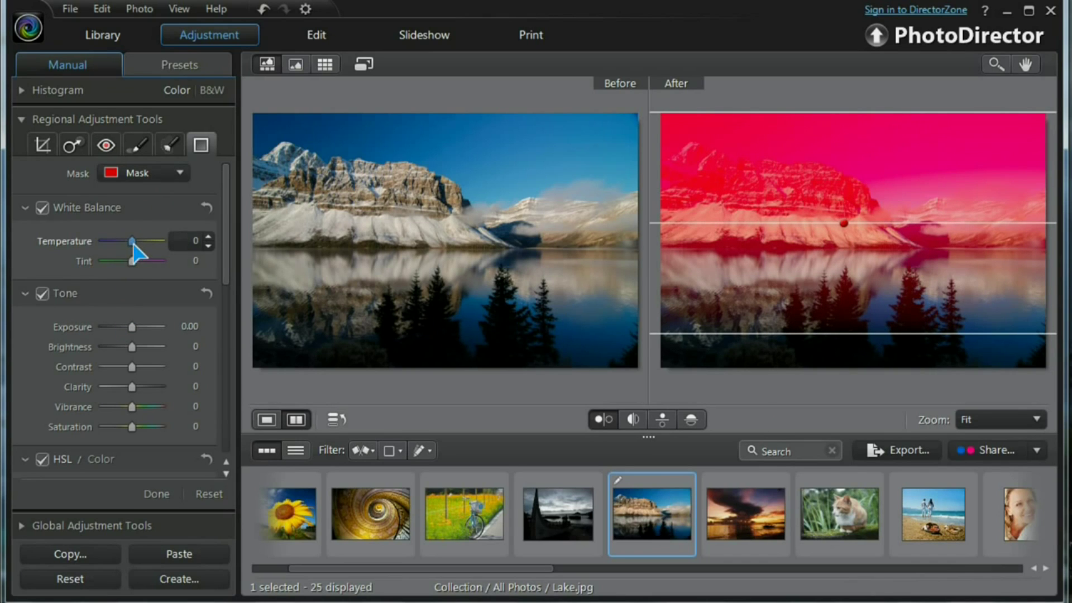
drag(135, 246, 143, 245)
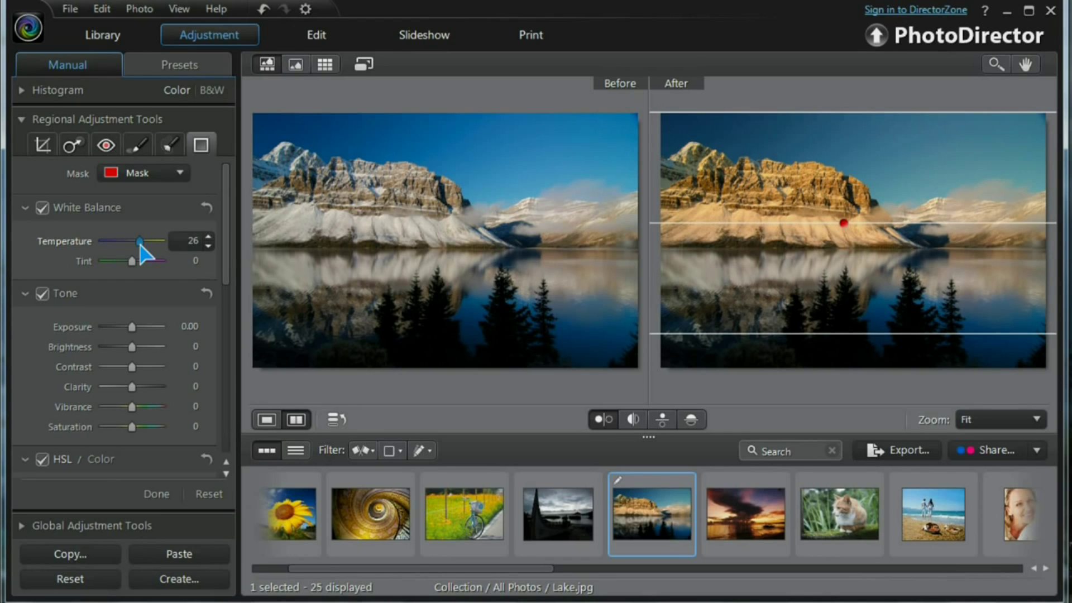
drag(133, 261, 135, 262)
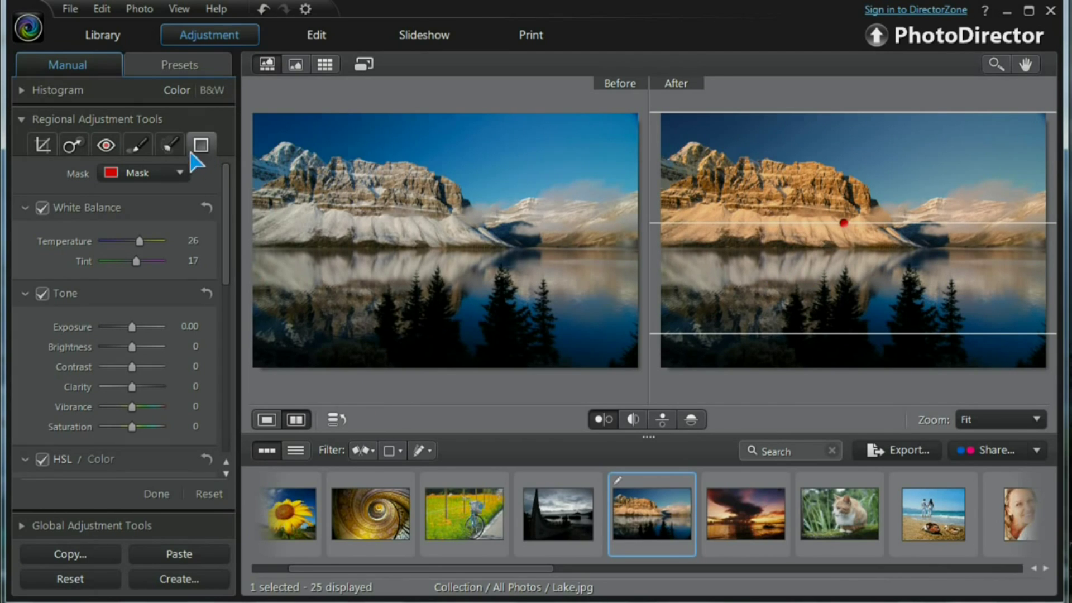
Add a second gradient mask over the lake water, warmed to Temperature 26
click(179, 173)
click(141, 202)
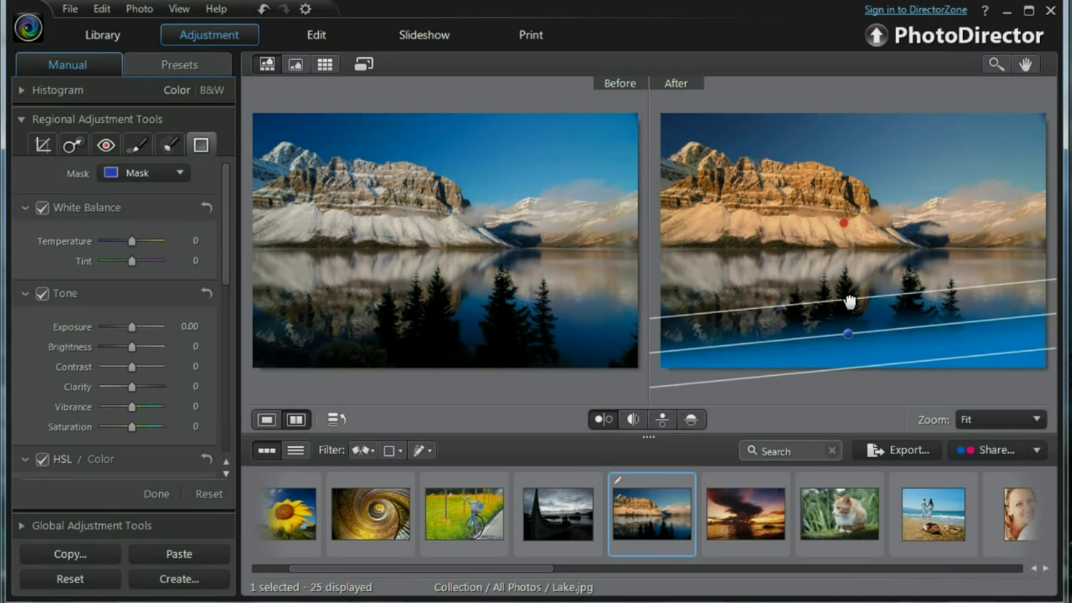
drag(849, 302, 864, 226)
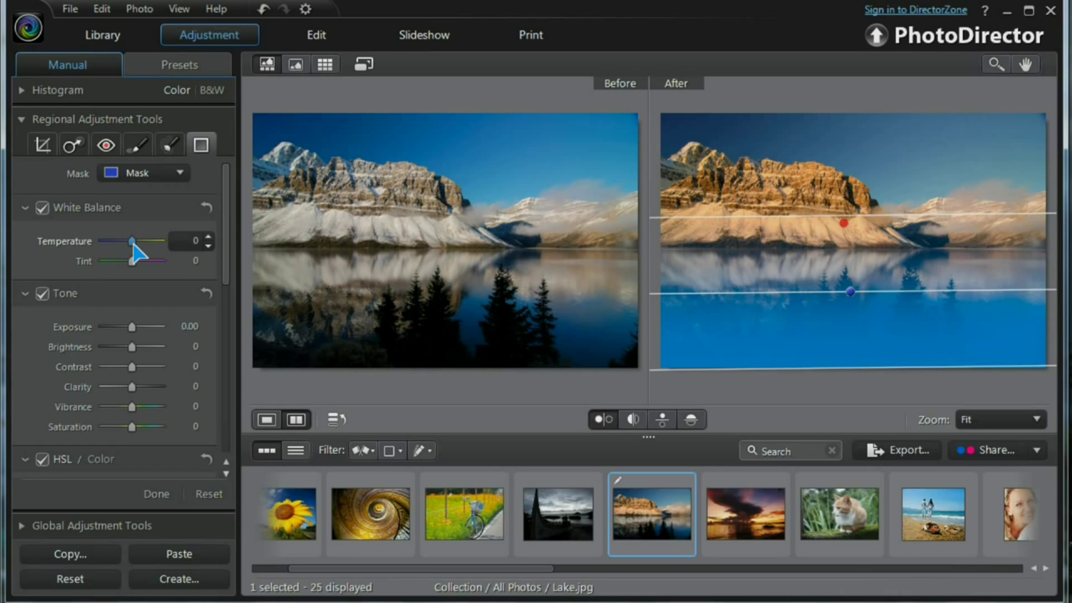
drag(132, 241, 137, 241)
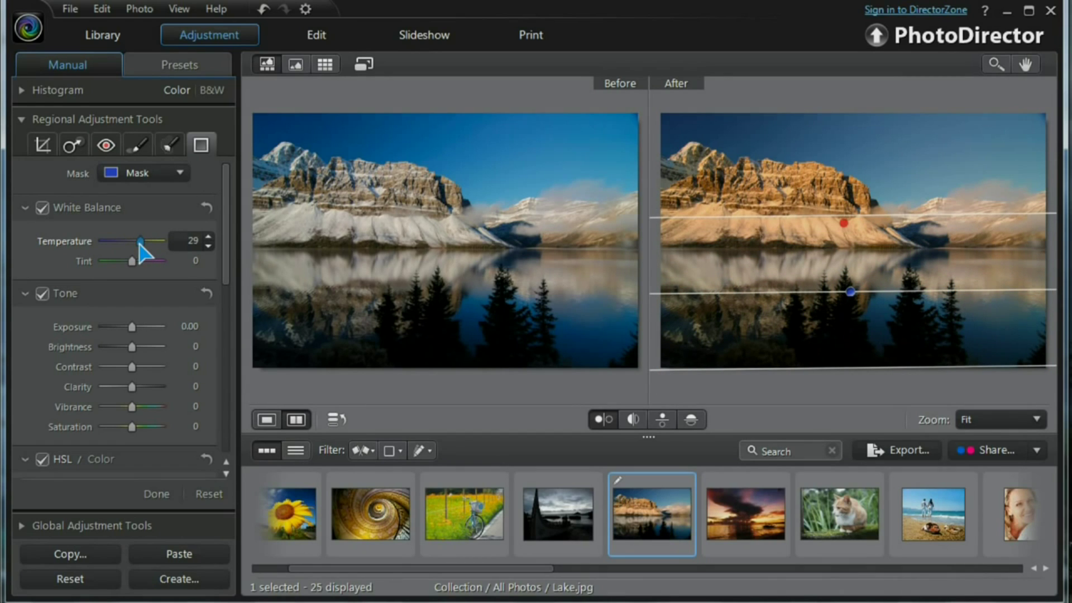
drag(139, 244, 138, 244)
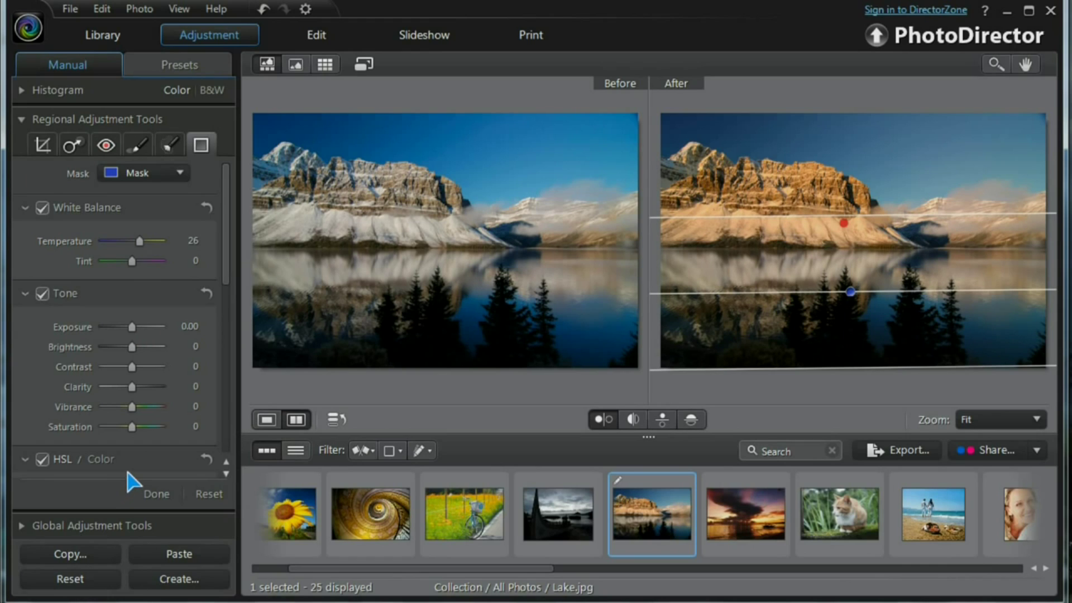
Add a third gradient from the right edge with Brightness 11, then collapse Regional Adjustment Tools
click(168, 173)
click(144, 200)
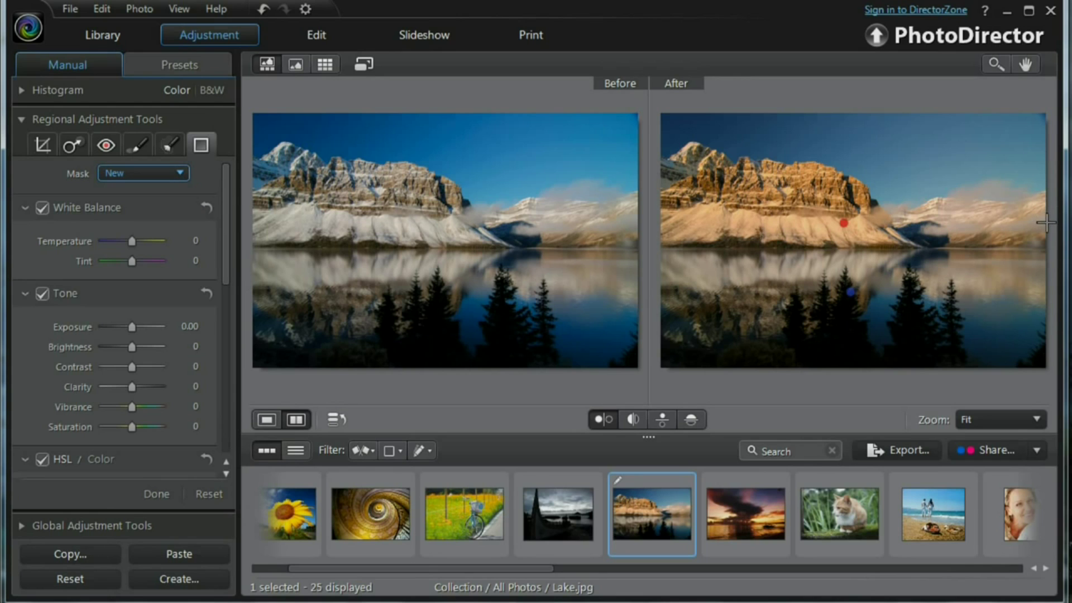
drag(1044, 223, 693, 239)
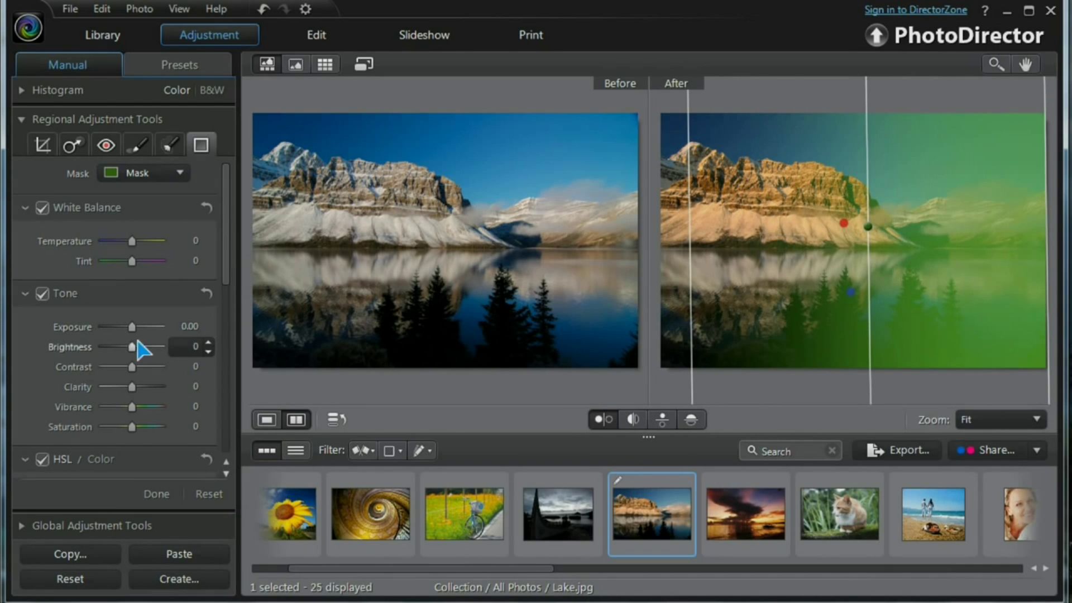
drag(143, 351, 136, 349)
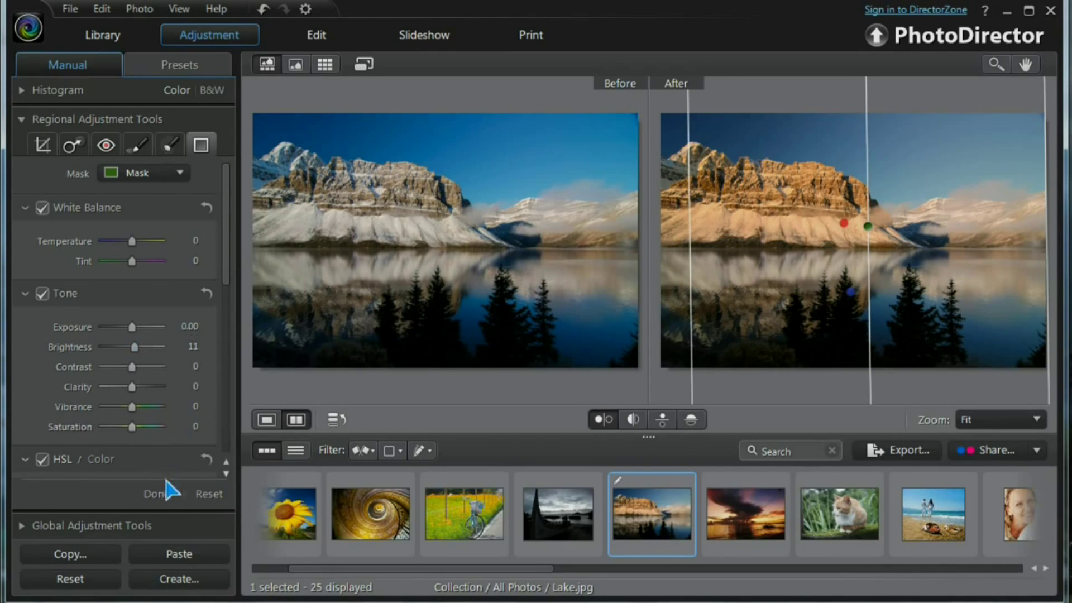
click(24, 119)
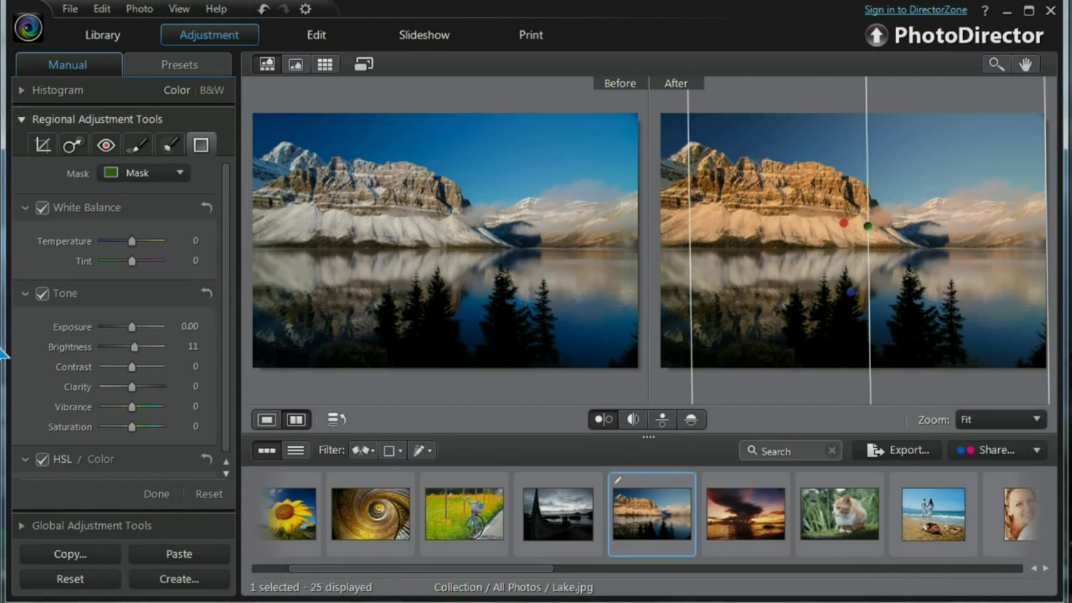